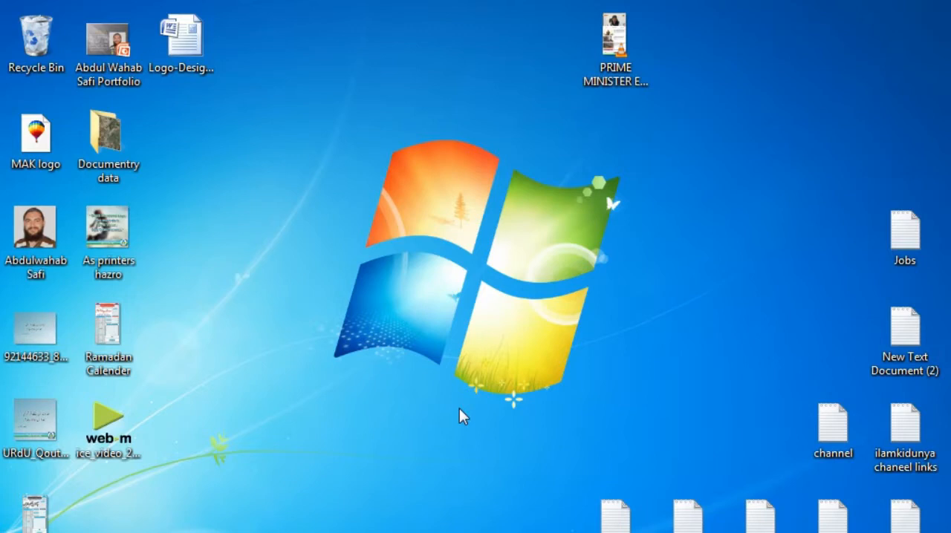
{"action": "mouse_move", "coordinate": [428, 531]}
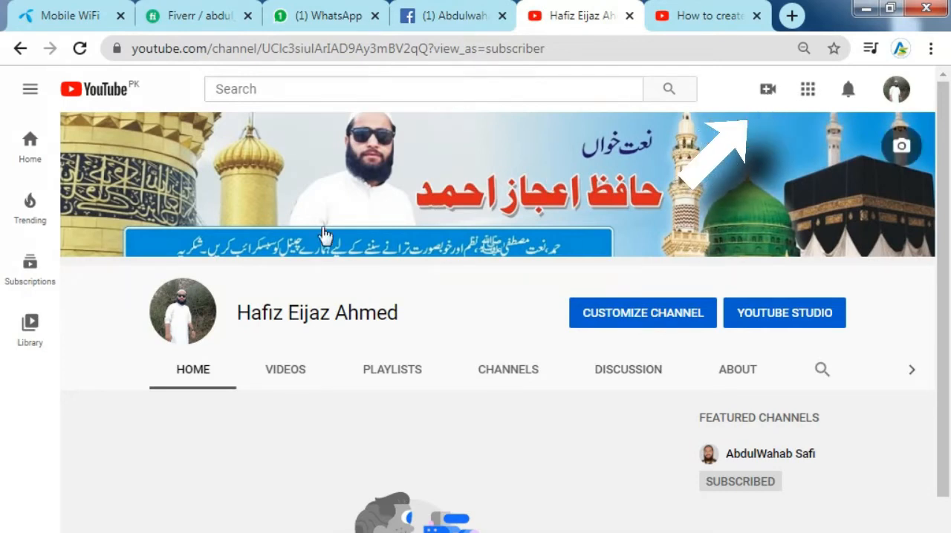
{"action": "scroll", "coordinate": [491, 442], "scroll_direction": "down", "scroll_amount": 3}
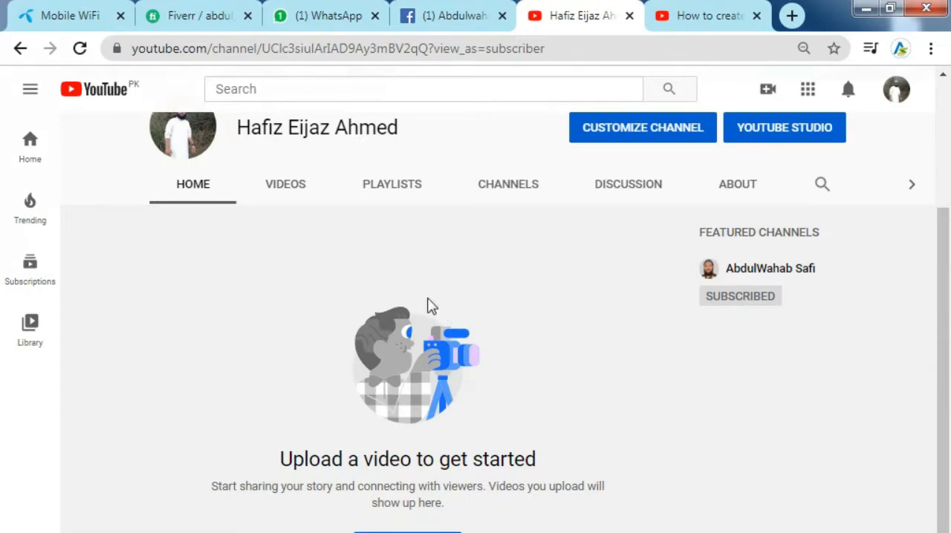
{"action": "left_click_drag", "start_coordinate": [266, 461], "coordinate": [537, 461]}
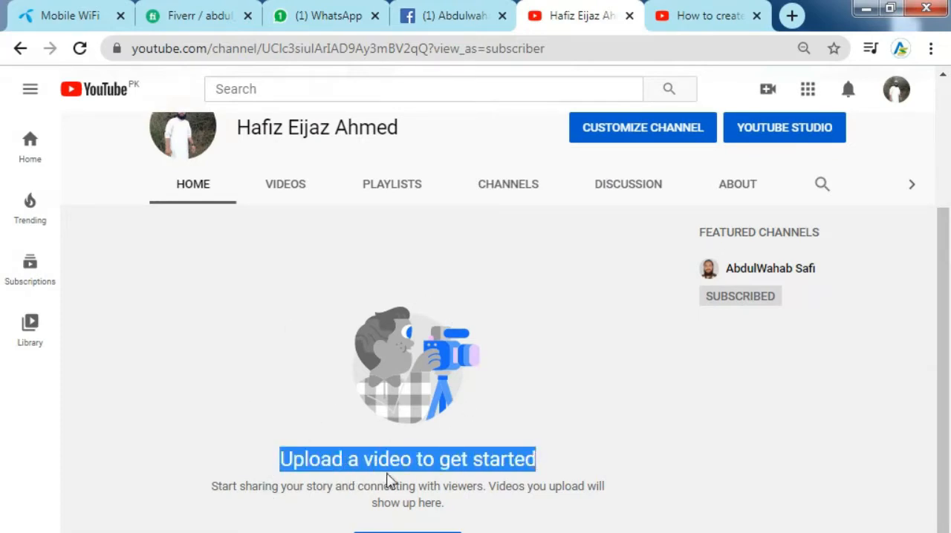
{"action": "scroll", "coordinate": [672, 416], "scroll_direction": "up", "scroll_amount": 3}
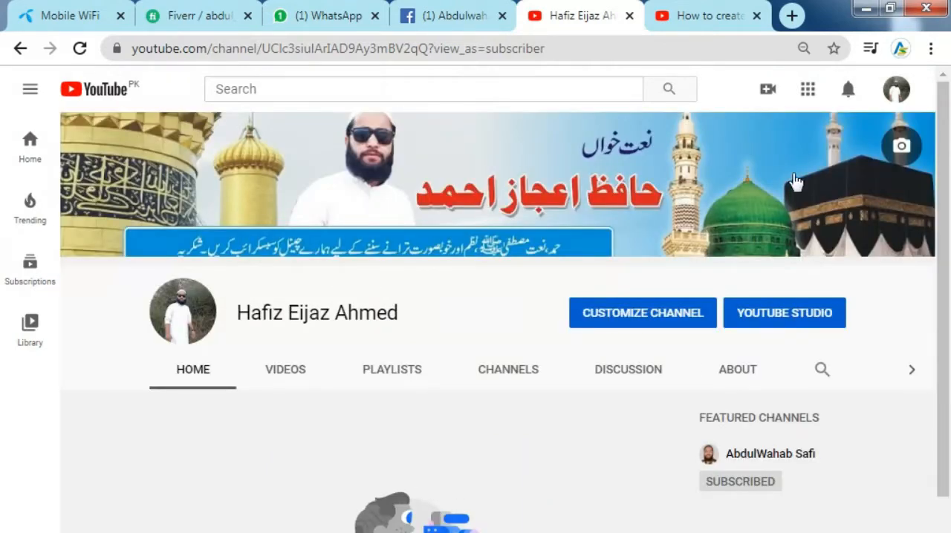
Start a video upload from the channel page and choose the Urdu Naat MKV file.
{"action": "left_click", "coordinate": [768, 95]}
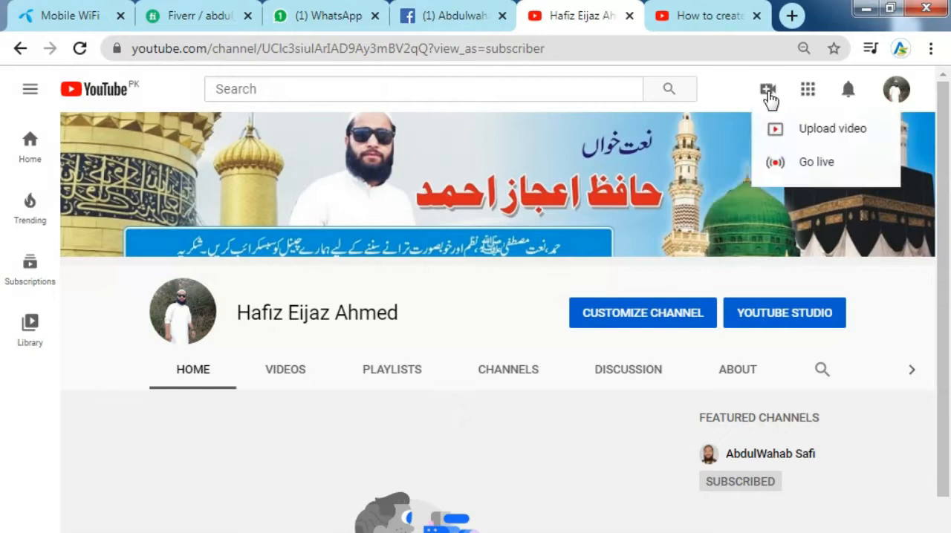
{"action": "left_click", "coordinate": [813, 137]}
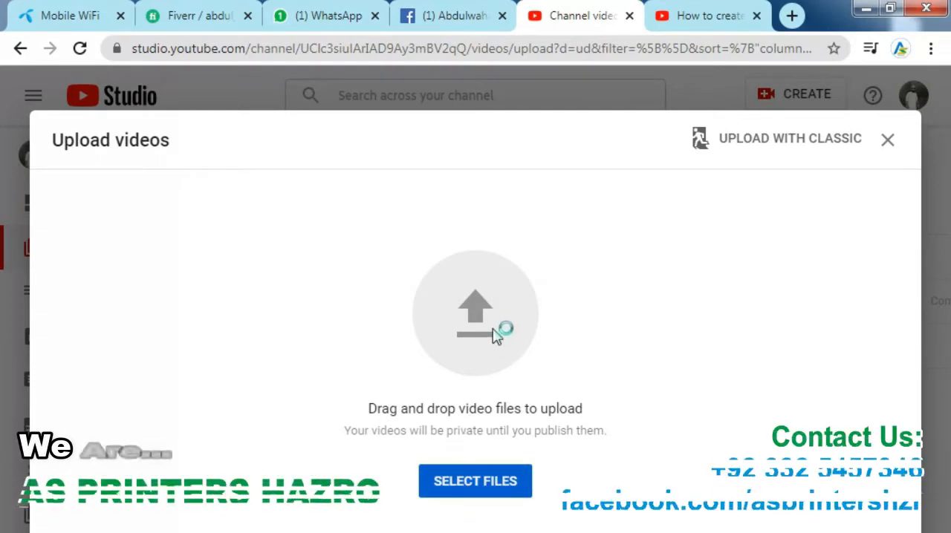
{"action": "left_click", "coordinate": [450, 276]}
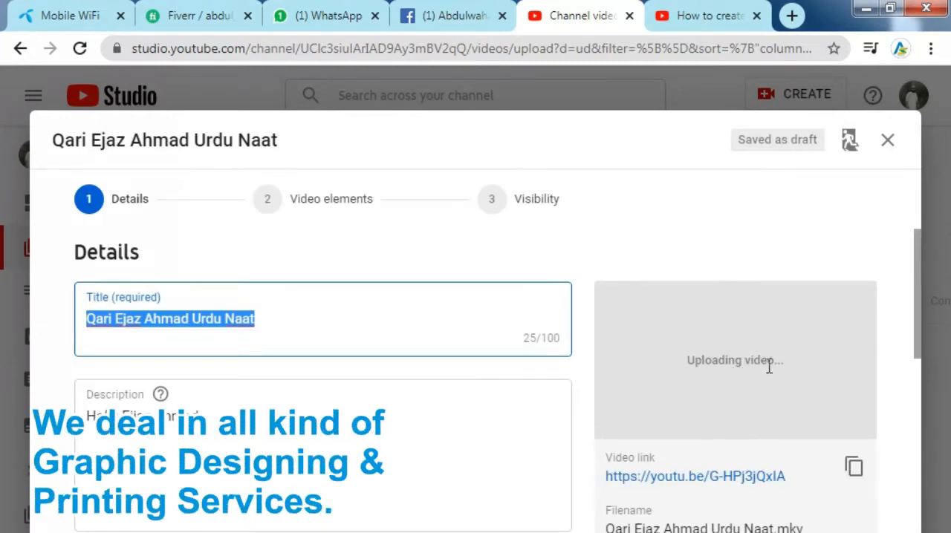
Change the video title to "Urdu Nazam By", the performer's name, and "| Urdu Nazam & Naat".
{"action": "scroll", "coordinate": [354, 323], "scroll_direction": "down", "scroll_amount": 1}
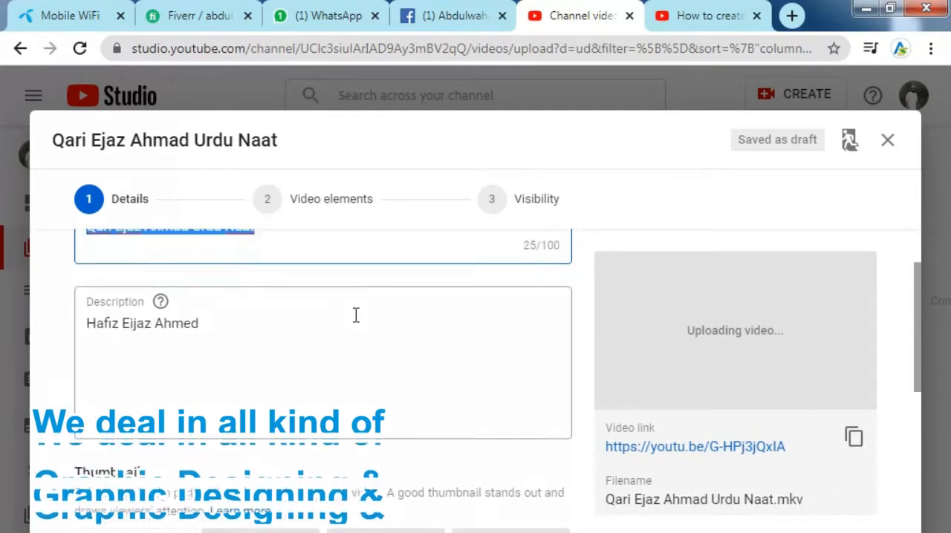
{"action": "scroll", "coordinate": [354, 315], "scroll_direction": "up", "scroll_amount": 1}
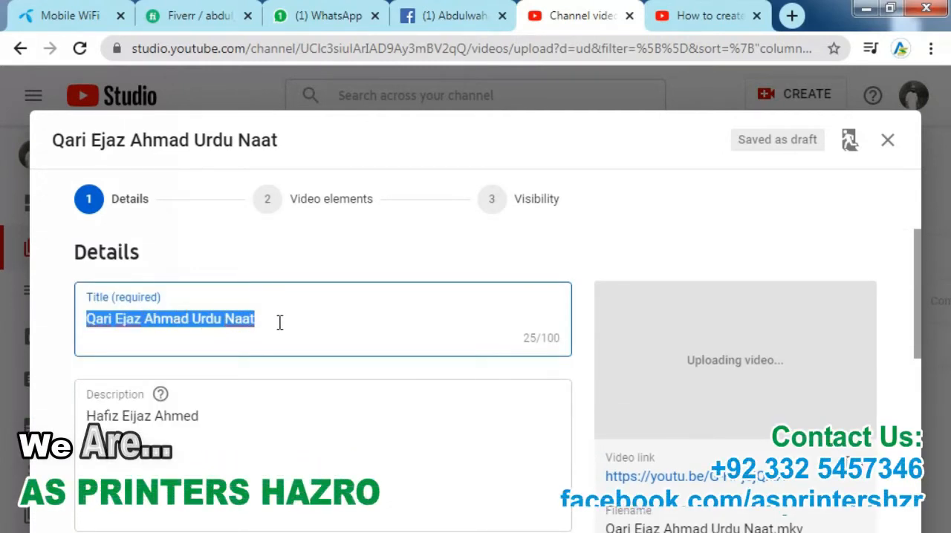
{"action": "left_click_drag", "start_coordinate": [106, 297], "coordinate": [135, 293]}
{"action": "left_click", "coordinate": [137, 296]}
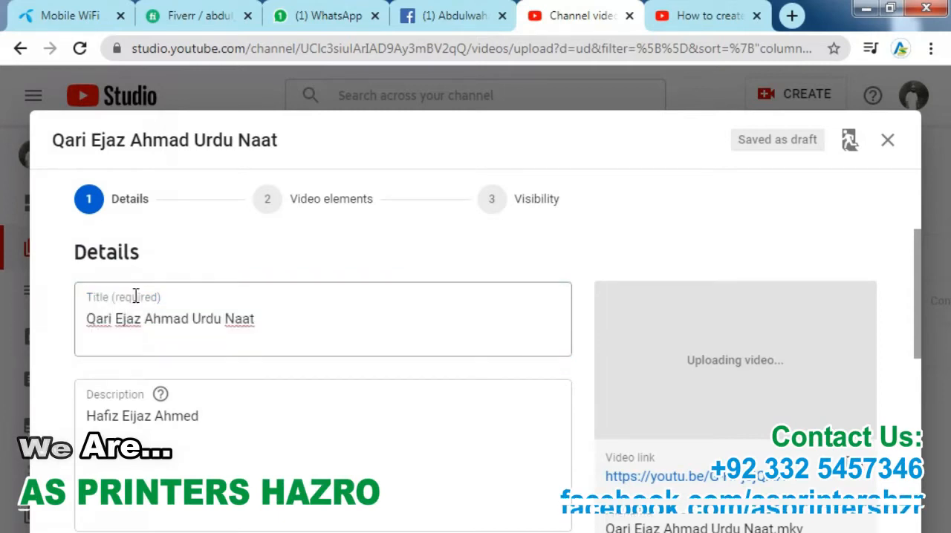
{"action": "left_click_drag", "start_coordinate": [100, 299], "coordinate": [136, 299]}
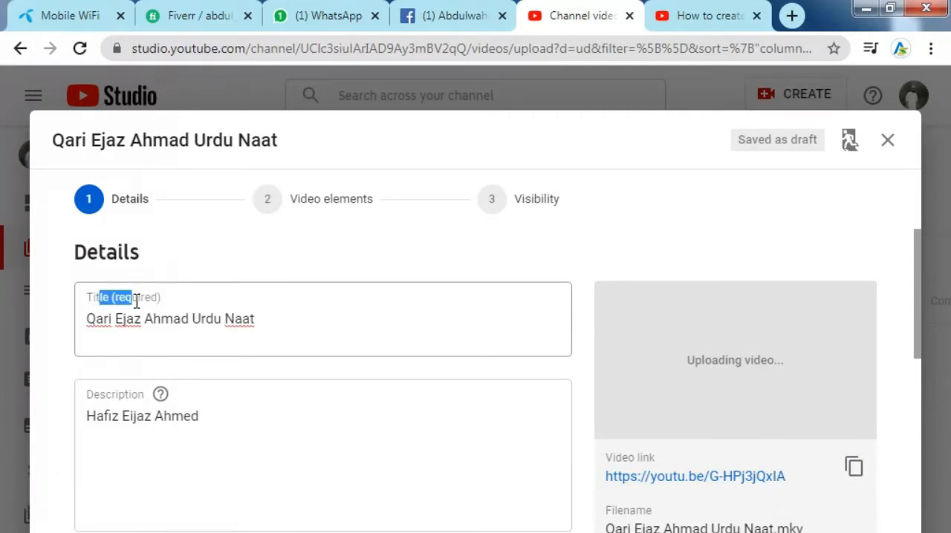
{"action": "left_click_drag", "start_coordinate": [89, 318], "coordinate": [264, 321]}
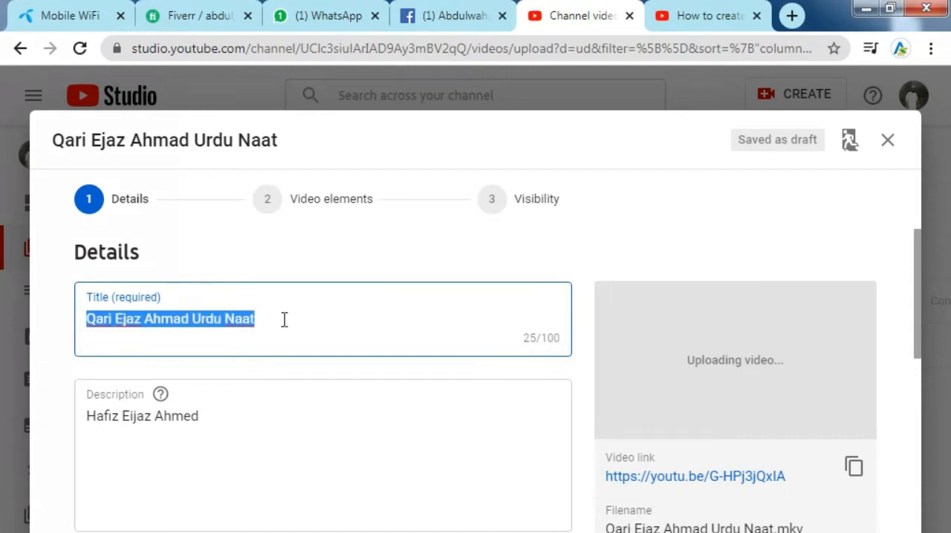
{"action": "left_click", "coordinate": [89, 318]}
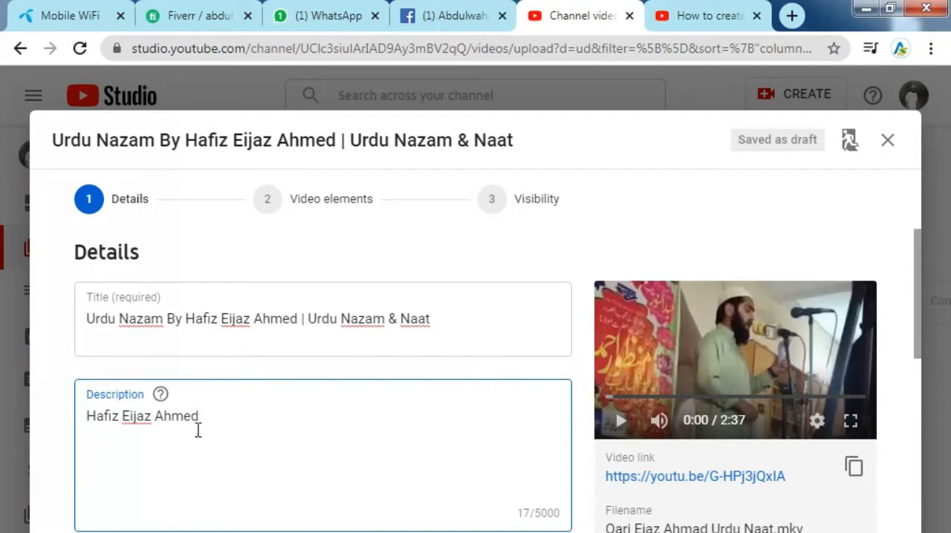
Insert three line breaks before the performer's name in the description and enter "Assalam O Alaikum Viewers!" as the first line.
{"action": "left_click_drag", "start_coordinate": [227, 421], "coordinate": [85, 426]}
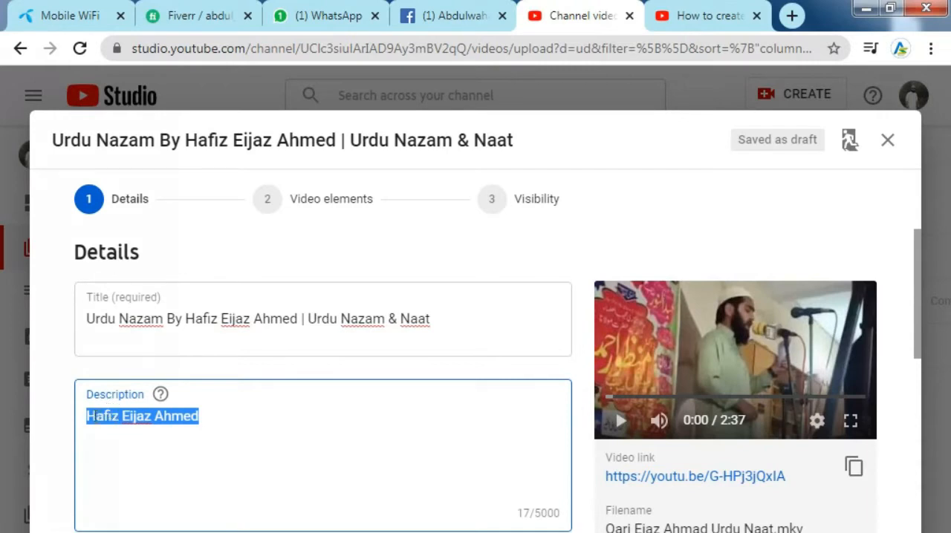
{"action": "left_click", "coordinate": [92, 414]}
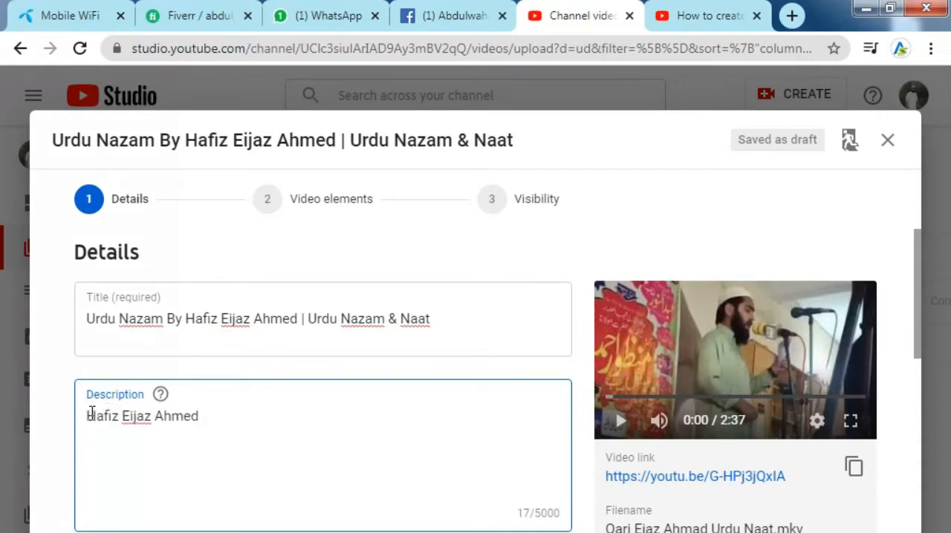
{"action": "key", "text": "Return"}
{"action": "key", "text": "Return"}
{"action": "key", "text": "Return"}
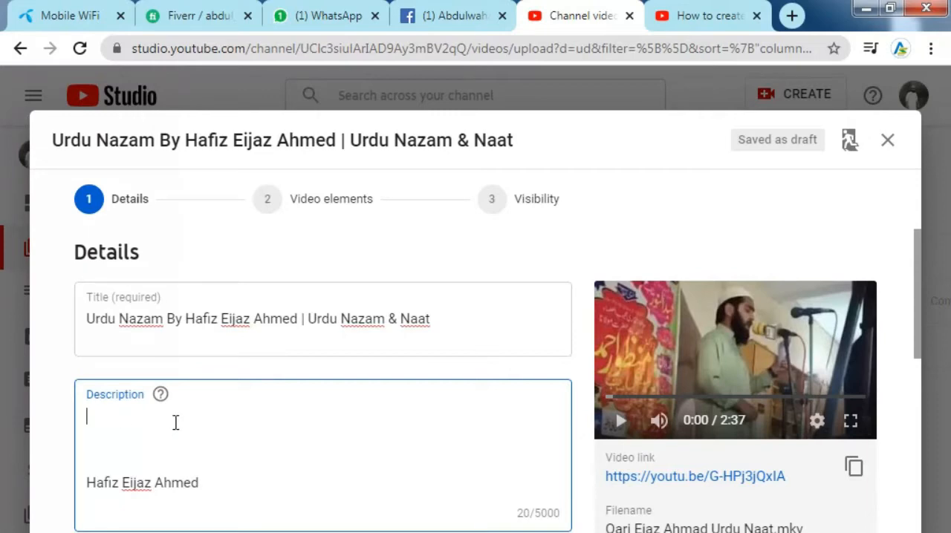
{"action": "type", "text": "Assalam O "}
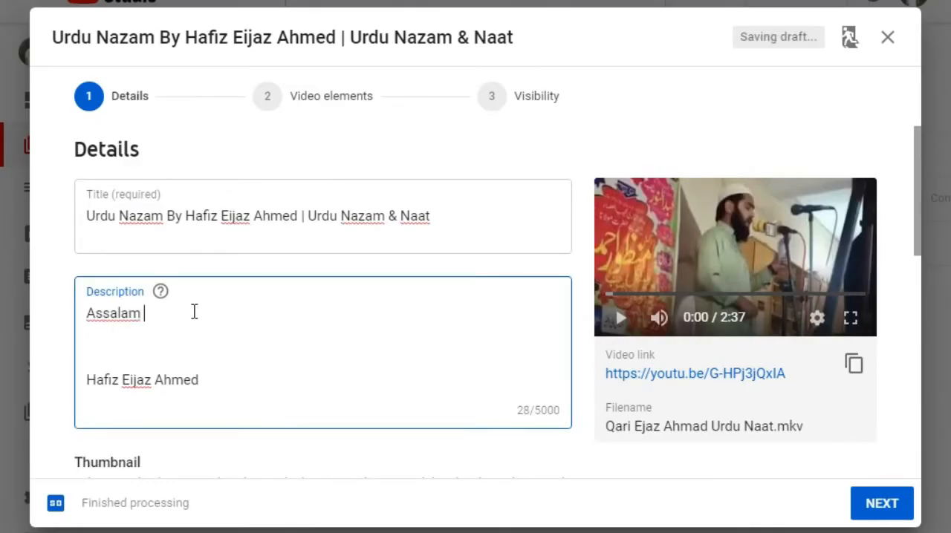
{"action": "type", "text": "Al"}
{"action": "type", "text": "aikum Viewers!"}
Add "Paish E Khidmat he, Urdu Nazam." below the greeting, followed by a Roman Urdu request to like the video and subscribe.
{"action": "key", "text": "Return"}
{"action": "type", "text": "Paish E Khidmat he, Urdu Nazam. Agar"}
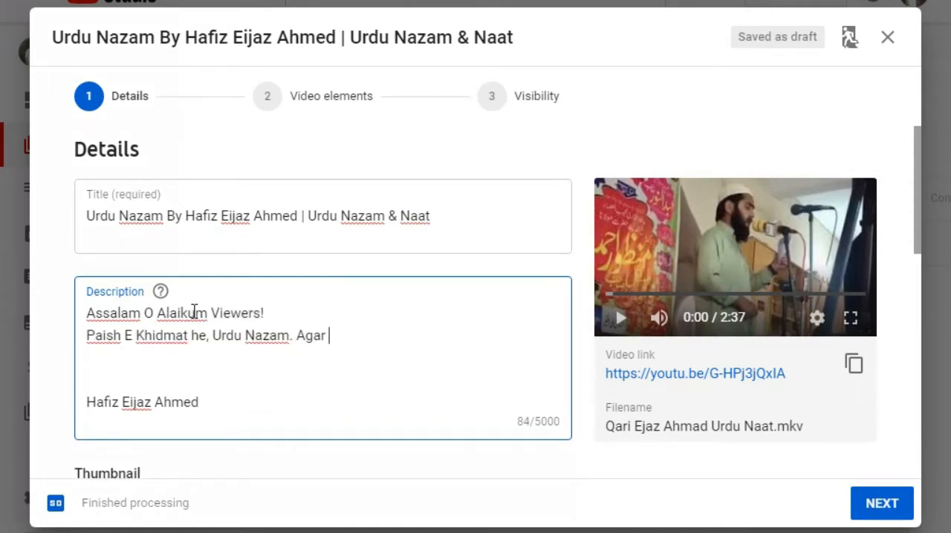
{"action": "type", "text": "apko"}
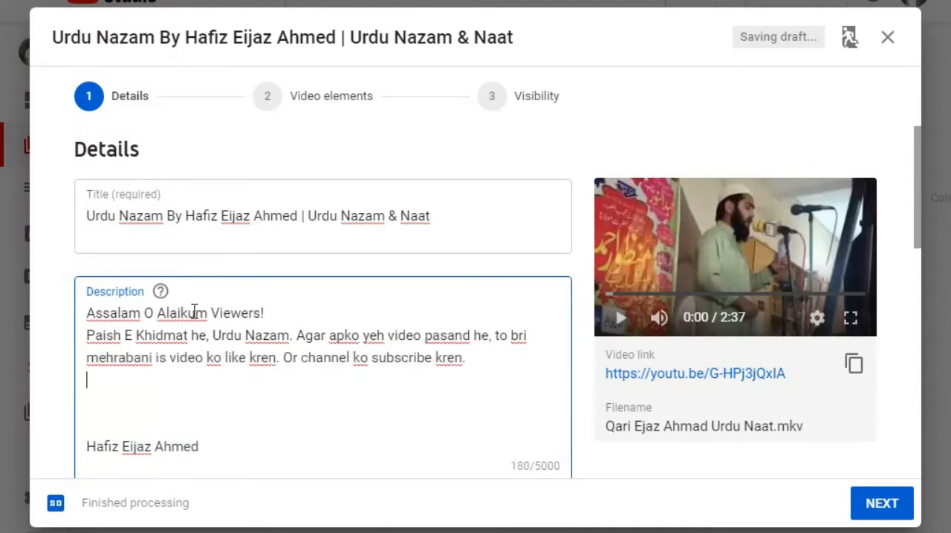
Close the description with the hashtag #Urdu_Nazam and turn the performer's name beneath it into a hashtag with underscores.
{"action": "key", "text": "Delete"}
{"action": "type", "text": "#"}
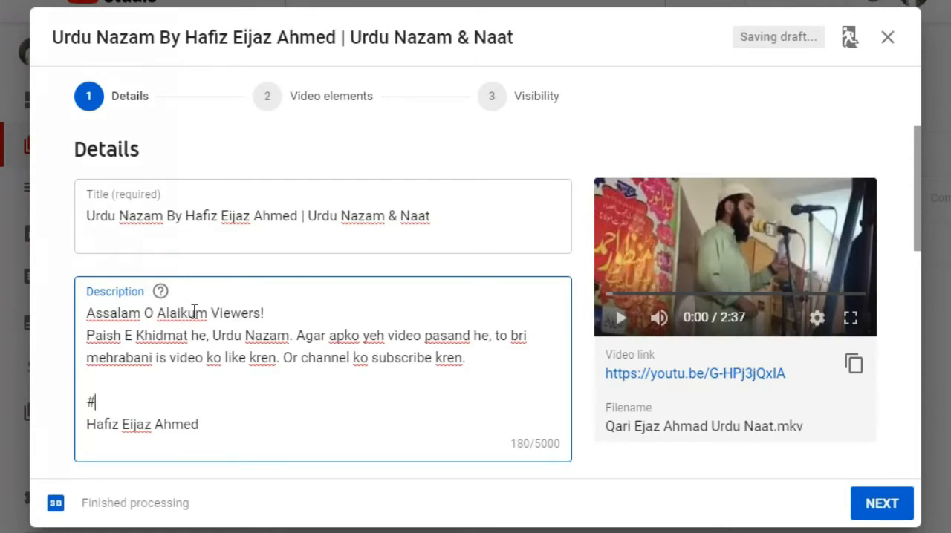
{"action": "type", "text": "Ur"}
{"action": "type", "text": "du_Nazam"}
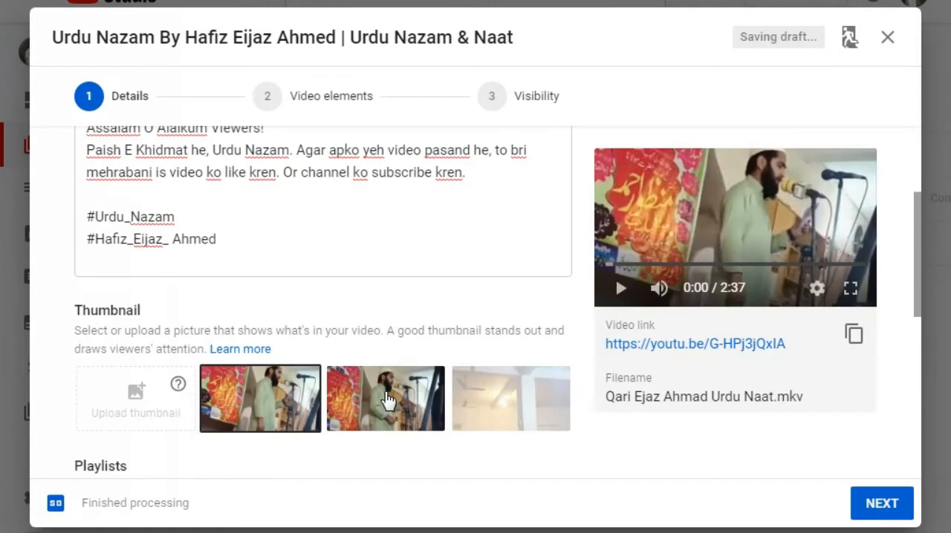
Try the suggested thumbnails and select the second one, the middle of the three generated images.
{"action": "left_click", "coordinate": [294, 401]}
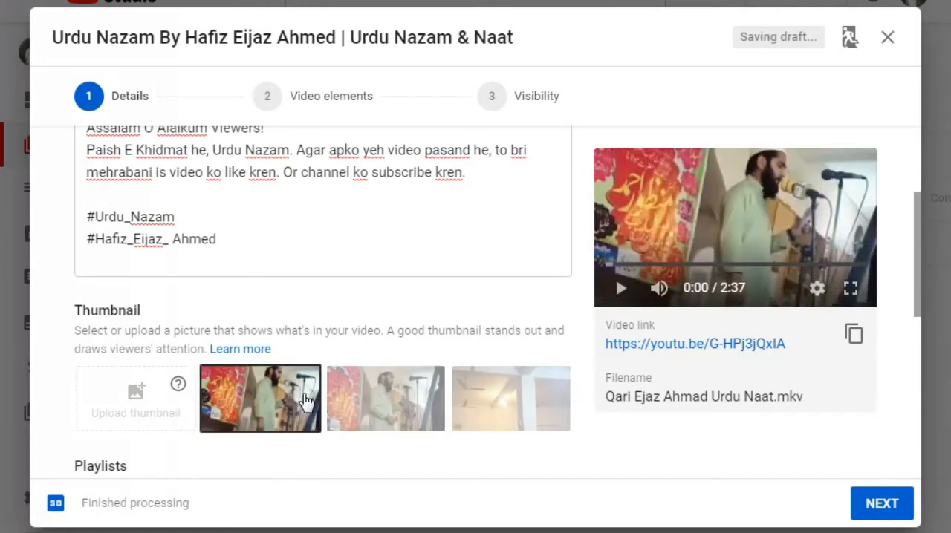
{"action": "left_click", "coordinate": [382, 394]}
{"action": "left_click", "coordinate": [297, 399]}
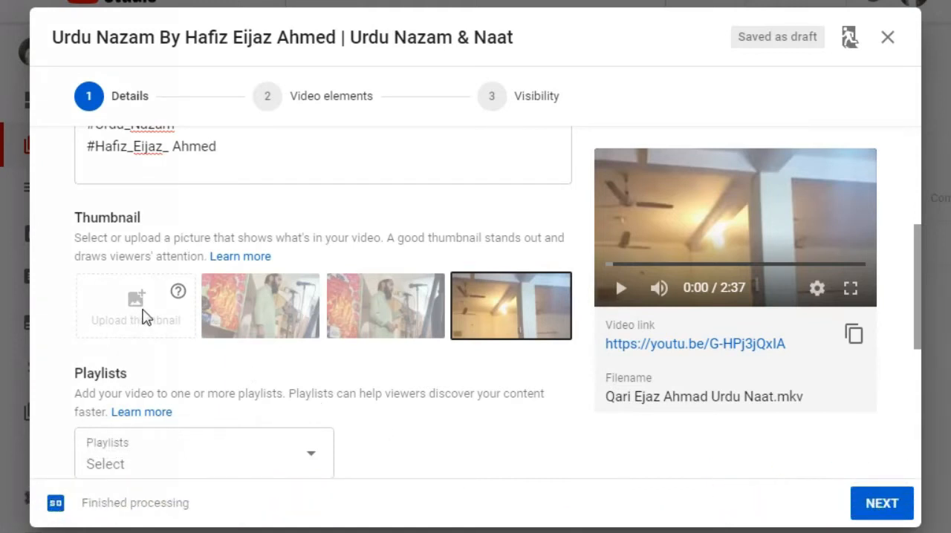
{"action": "scroll", "coordinate": [142, 315], "scroll_direction": "down", "scroll_amount": 2}
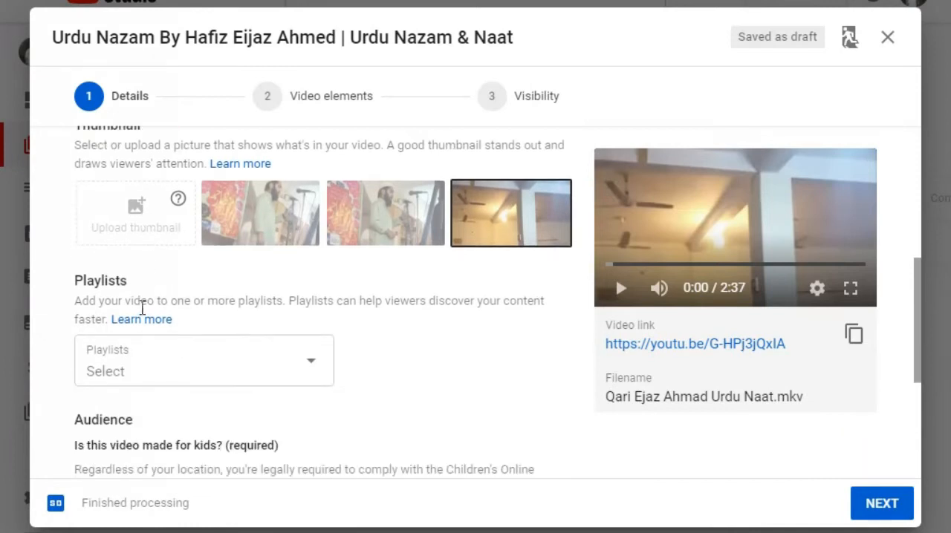
{"action": "left_click", "coordinate": [375, 217]}
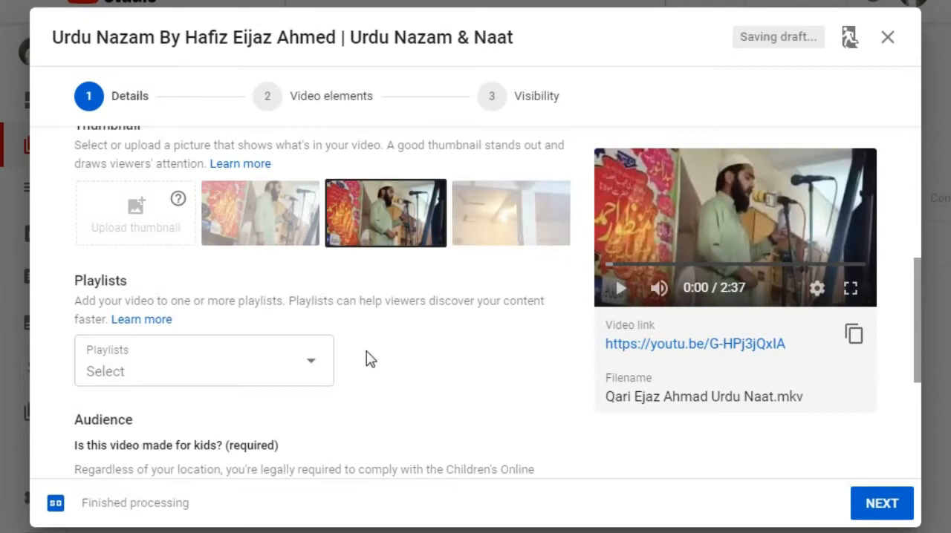
Create a public playlist titled "Urdu Nazam" and add the video to it.
{"action": "scroll", "coordinate": [343, 334], "scroll_direction": "down", "scroll_amount": 2}
{"action": "left_click", "coordinate": [309, 277]}
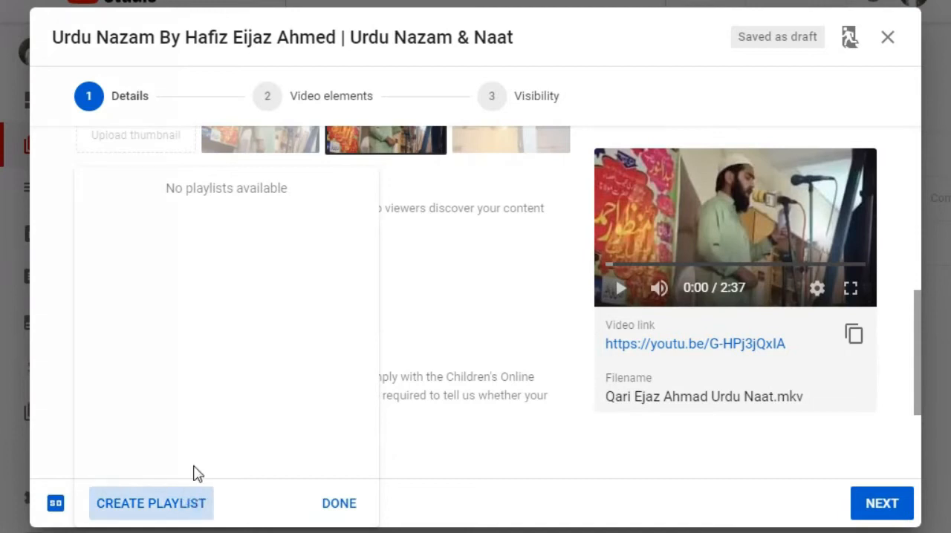
{"action": "left_click", "coordinate": [181, 508]}
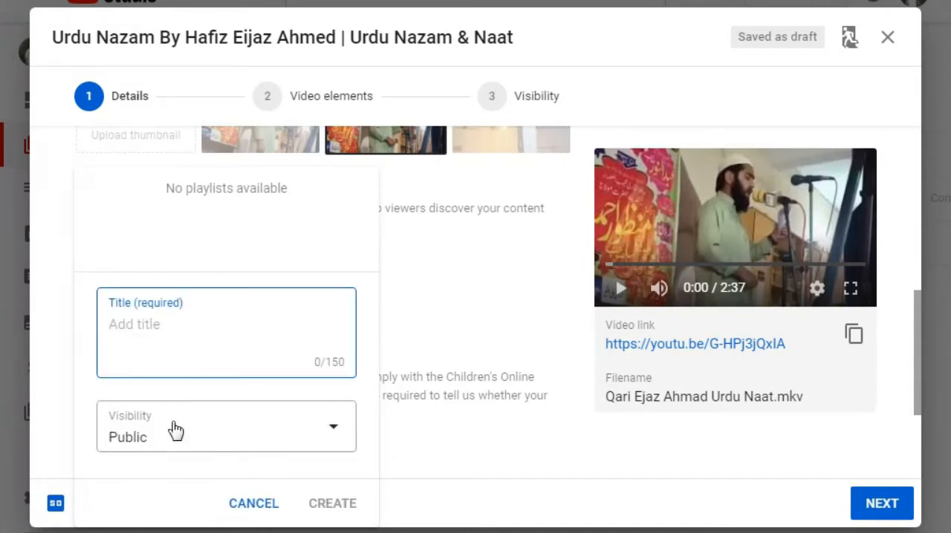
{"action": "type", "text": "Urdu Nazam"}
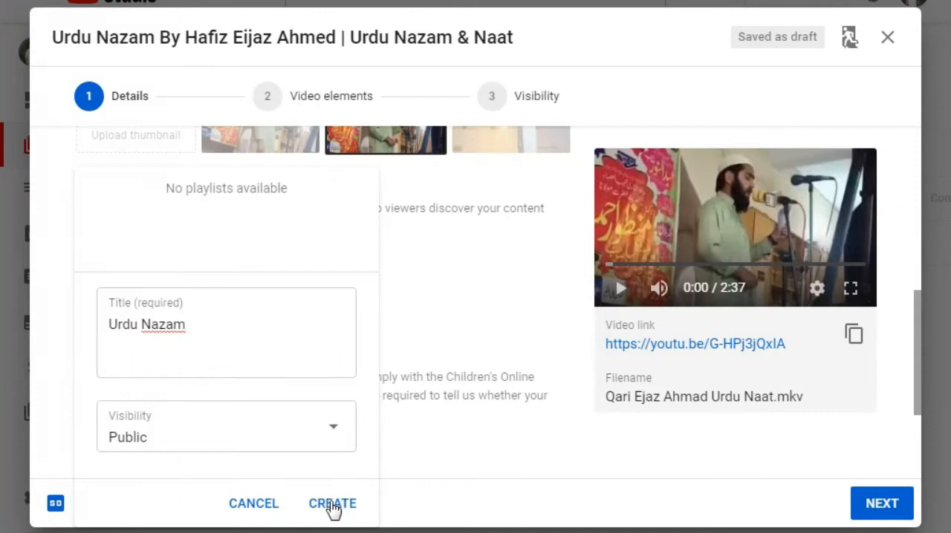
{"action": "left_click", "coordinate": [329, 505]}
{"action": "left_click", "coordinate": [105, 189]}
{"action": "left_click", "coordinate": [344, 502]}
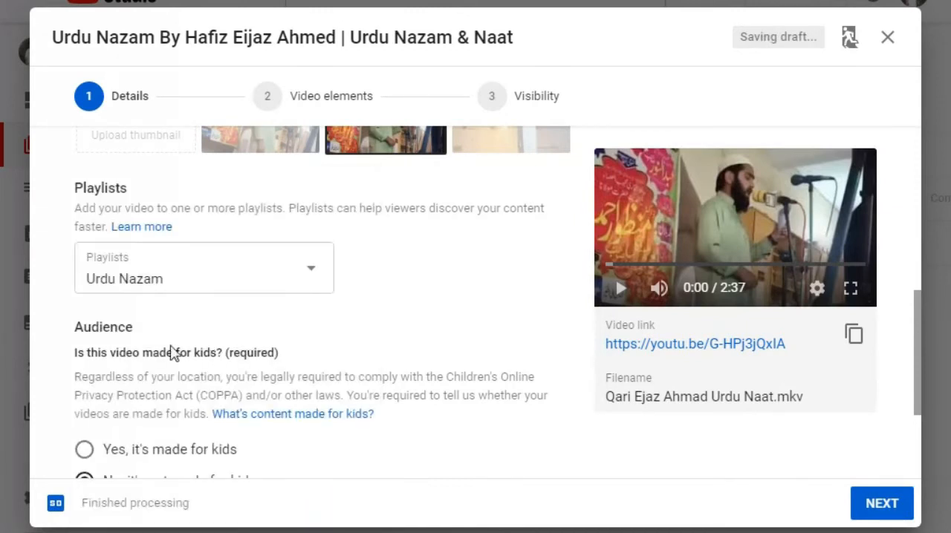
{"action": "left_click", "coordinate": [251, 275]}
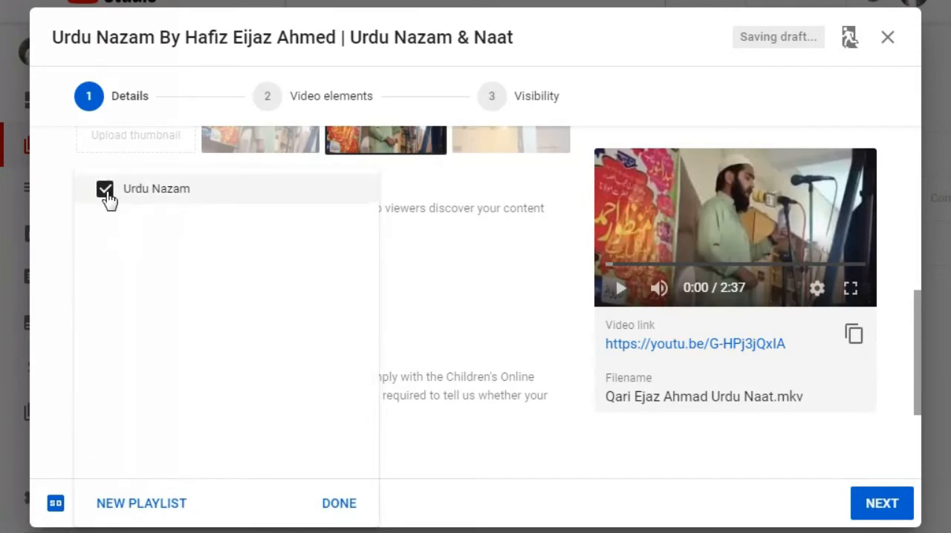
{"action": "left_click", "coordinate": [338, 504]}
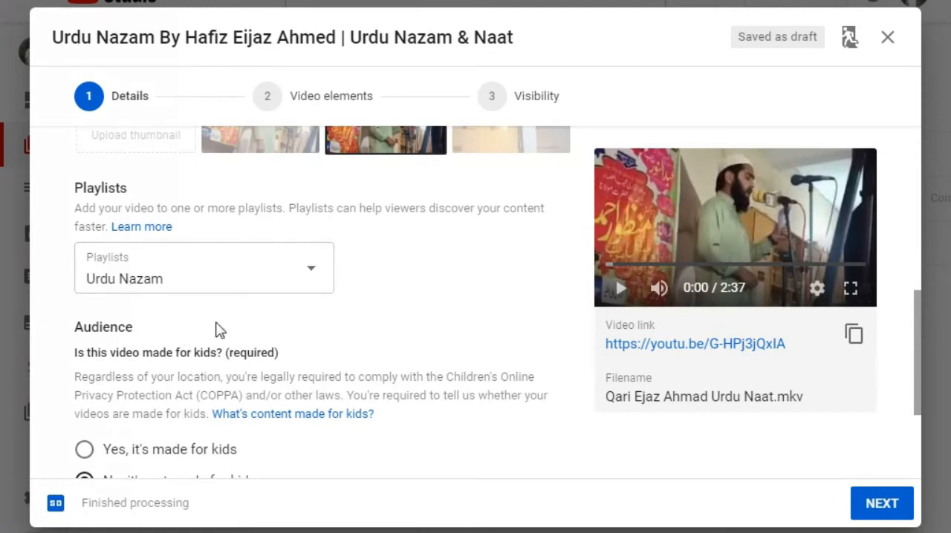
Show the additional video options and paste the copied text as a further tag after "naat".
{"action": "scroll", "coordinate": [195, 301], "scroll_direction": "down", "scroll_amount": 3}
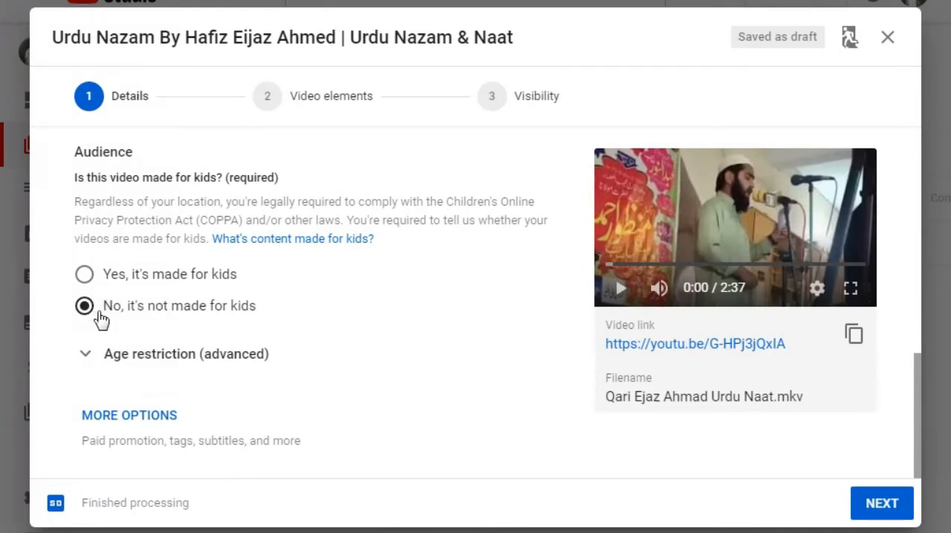
{"action": "left_click", "coordinate": [141, 415]}
{"action": "scroll", "coordinate": [246, 190], "scroll_direction": "up", "scroll_amount": 1}
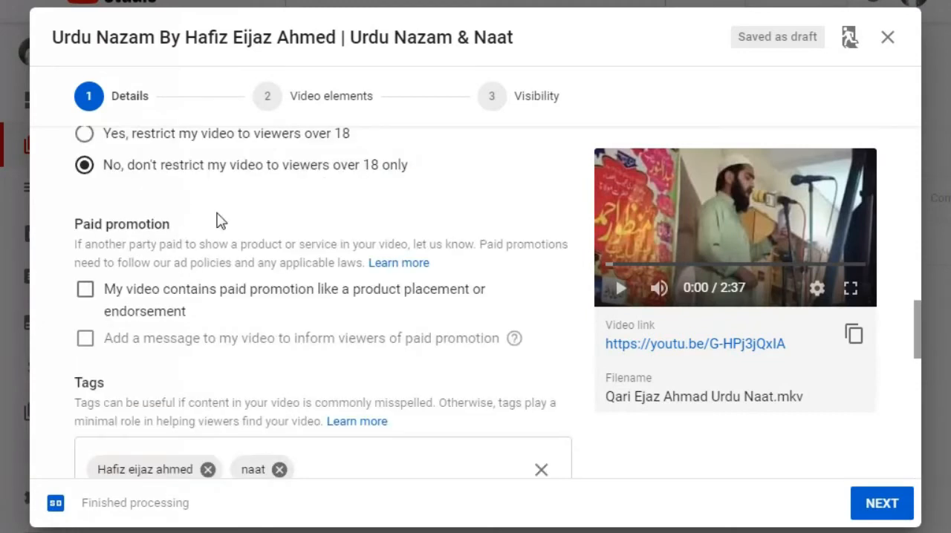
{"action": "scroll", "coordinate": [156, 300], "scroll_direction": "down", "scroll_amount": 1}
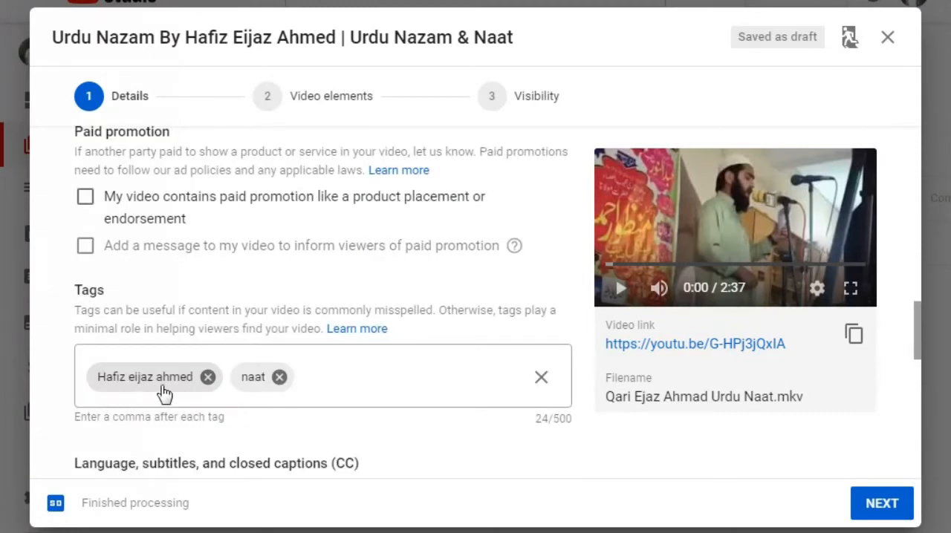
{"action": "left_click", "coordinate": [362, 375]}
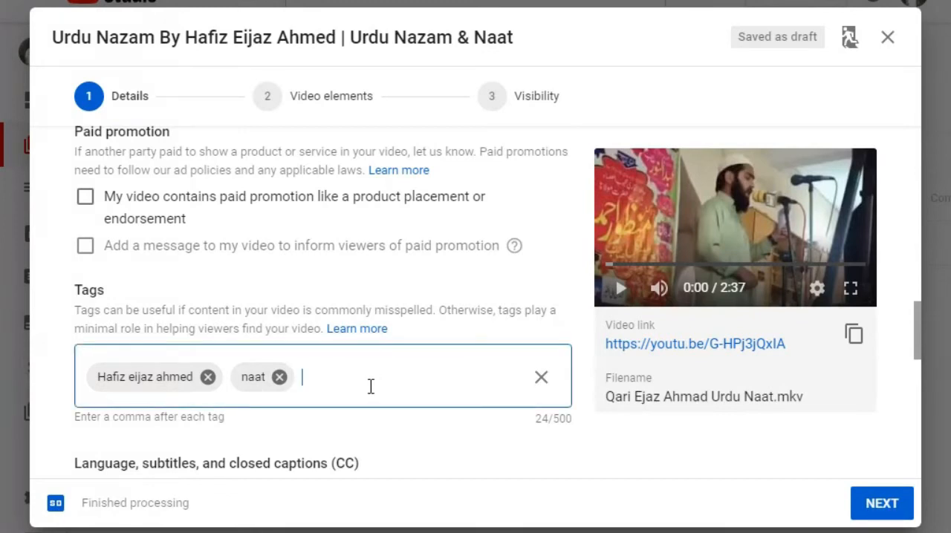
{"action": "scroll", "coordinate": [367, 388], "scroll_direction": "down", "scroll_amount": 1}
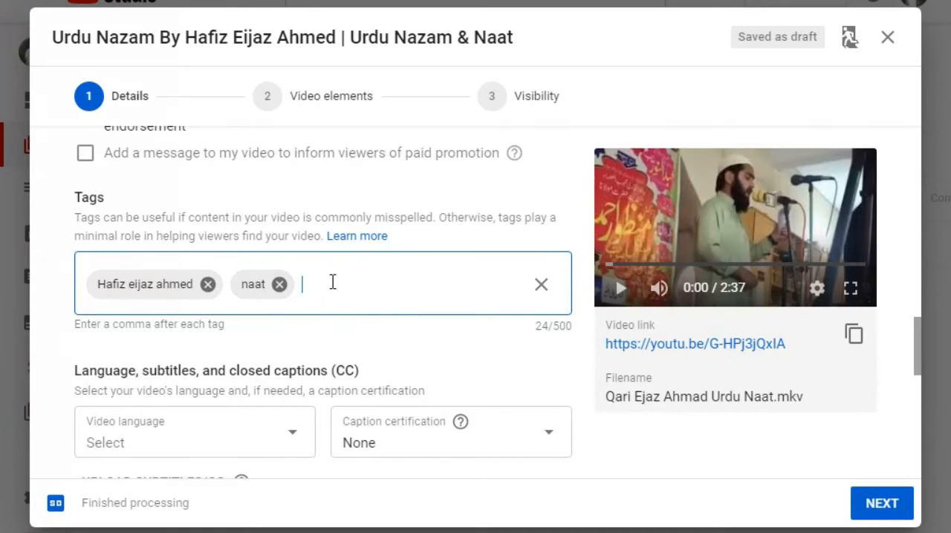
{"action": "type", "text": "Urdu Nazam, Urdu Naat, Hamd, Urdu Bayan, Islamic videos, Hafiz eijaz ahmed urdu naat"}
Select the title text before the vertical bar for reuse in the tags.
{"action": "scroll", "coordinate": [206, 276], "scroll_direction": "up", "scroll_amount": 15}
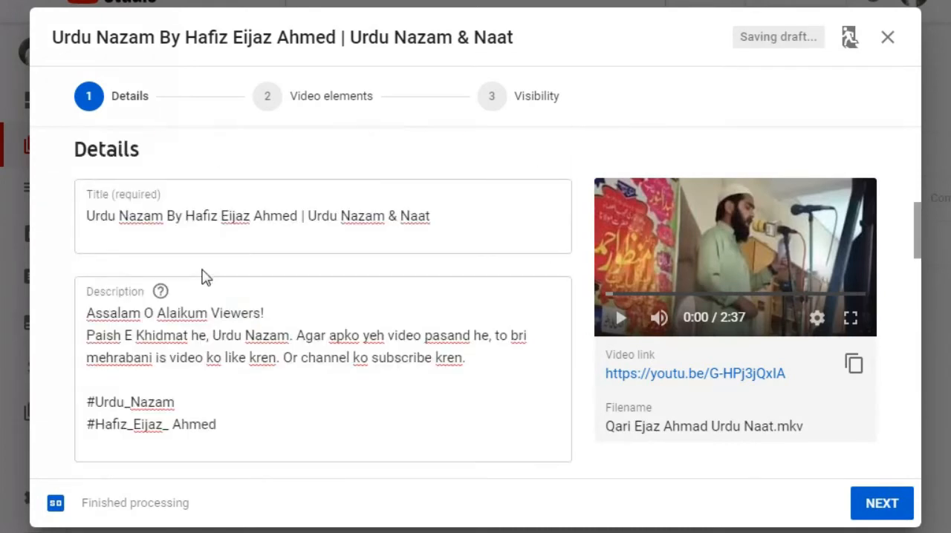
{"action": "left_click_drag", "start_coordinate": [89, 217], "coordinate": [295, 217]}
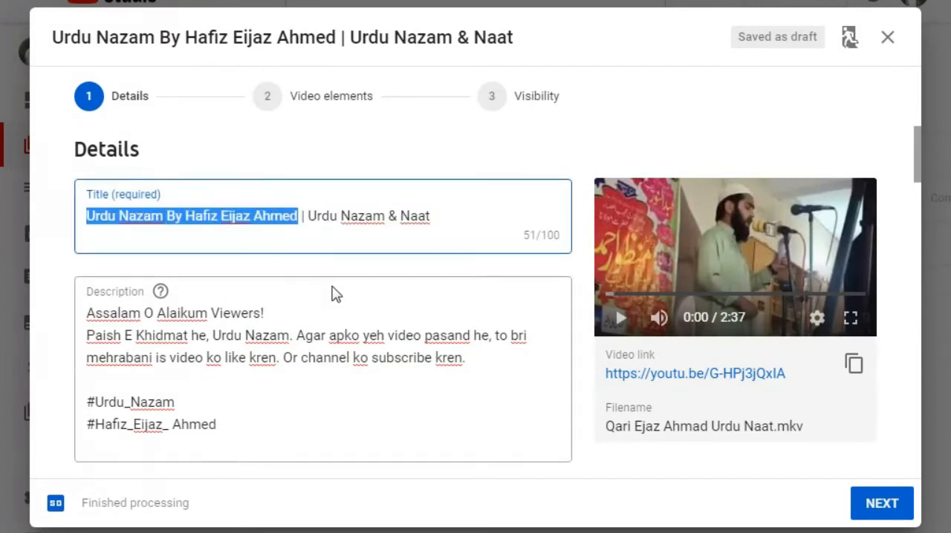
{"action": "scroll", "coordinate": [310, 270], "scroll_direction": "down", "scroll_amount": 10}
{"action": "scroll", "coordinate": [305, 290], "scroll_direction": "down", "scroll_amount": 6}
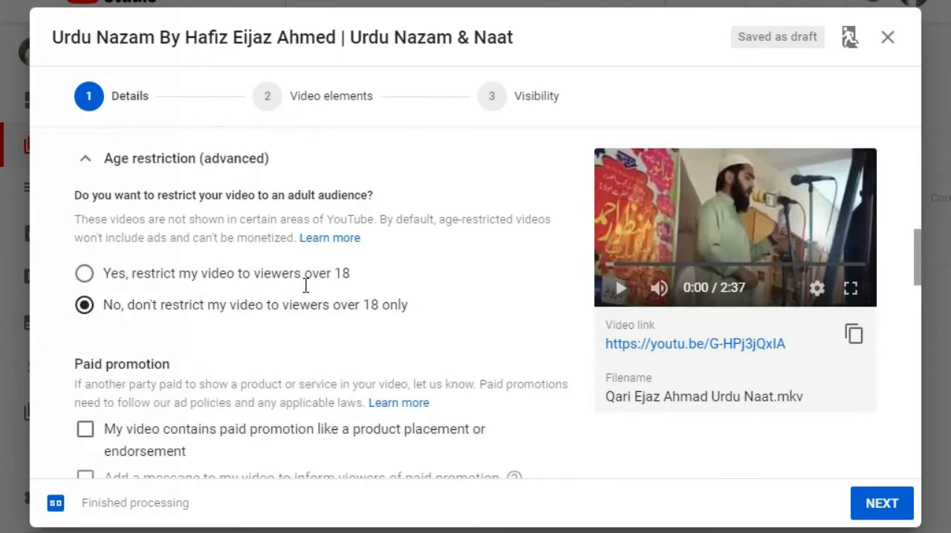
Set the video's category to Music, leaving the standard license and distribution options as they are.
{"action": "scroll", "coordinate": [279, 312], "scroll_direction": "down", "scroll_amount": 4}
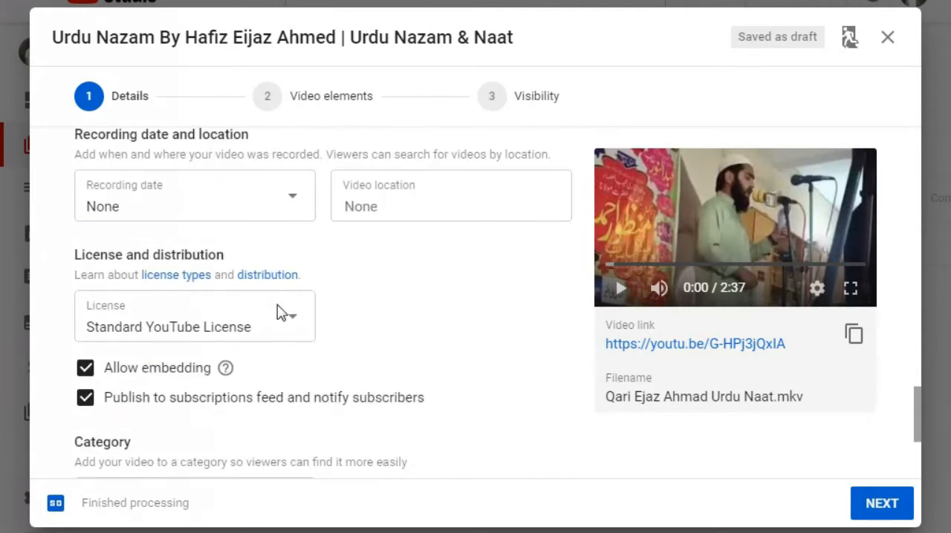
{"action": "scroll", "coordinate": [252, 253], "scroll_direction": "up", "scroll_amount": 1}
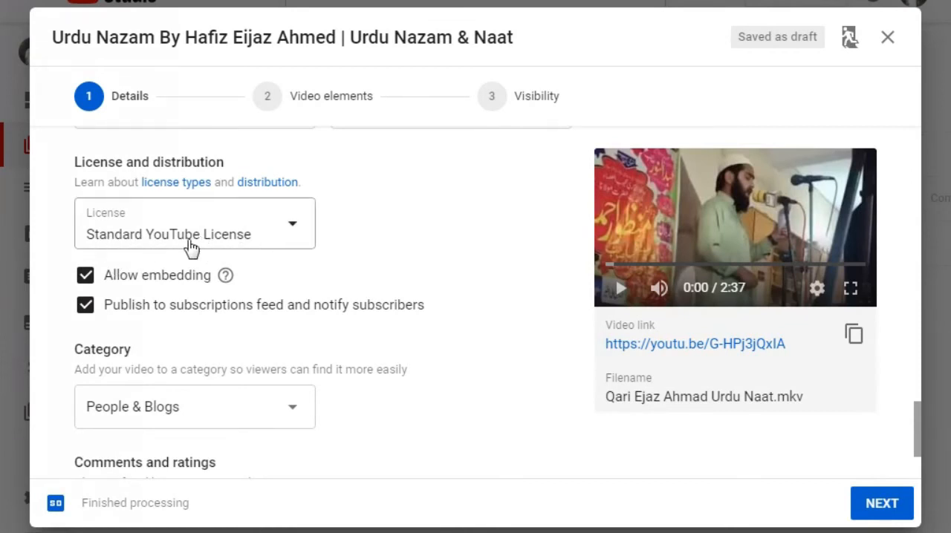
{"action": "scroll", "coordinate": [256, 350], "scroll_direction": "down", "scroll_amount": 1}
{"action": "scroll", "coordinate": [260, 349], "scroll_direction": "down", "scroll_amount": 1}
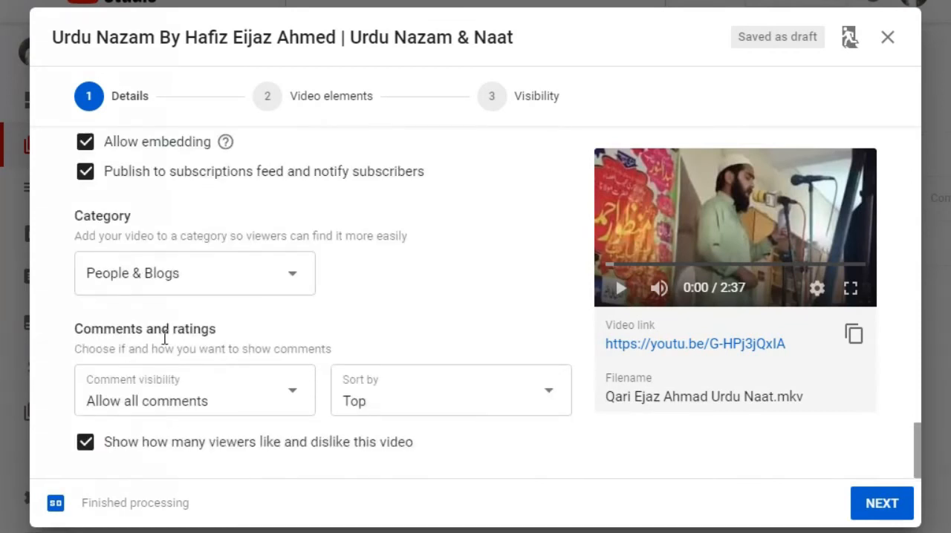
{"action": "left_click", "coordinate": [222, 280]}
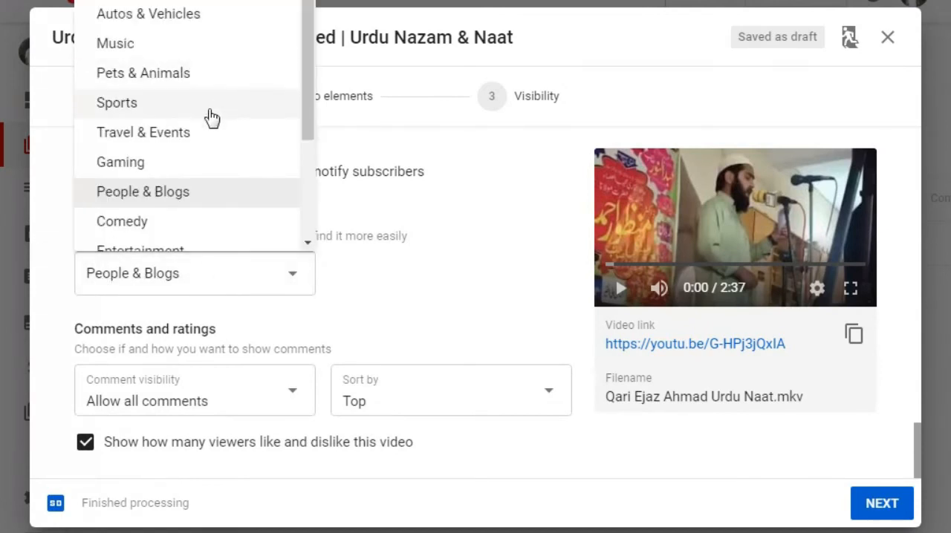
{"action": "left_click", "coordinate": [149, 43]}
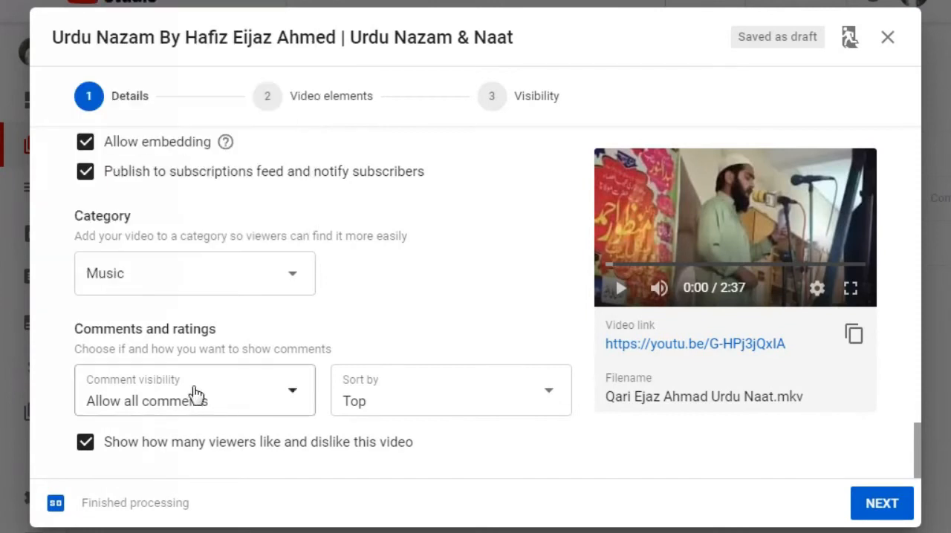
Keep the comment visibility on "Allow all comments" and continue to the video elements stage.
{"action": "left_click", "coordinate": [220, 401]}
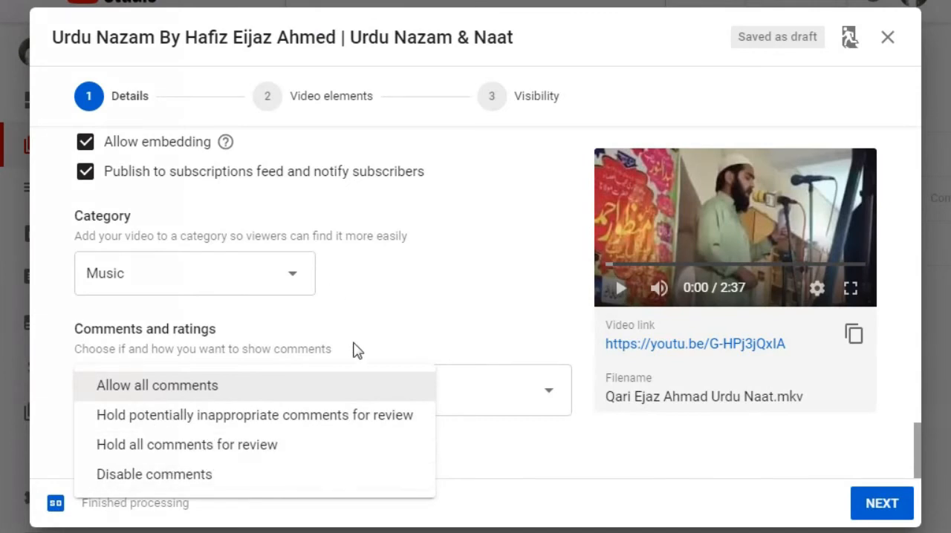
{"action": "left_click", "coordinate": [236, 392]}
{"action": "left_click", "coordinate": [881, 505]}
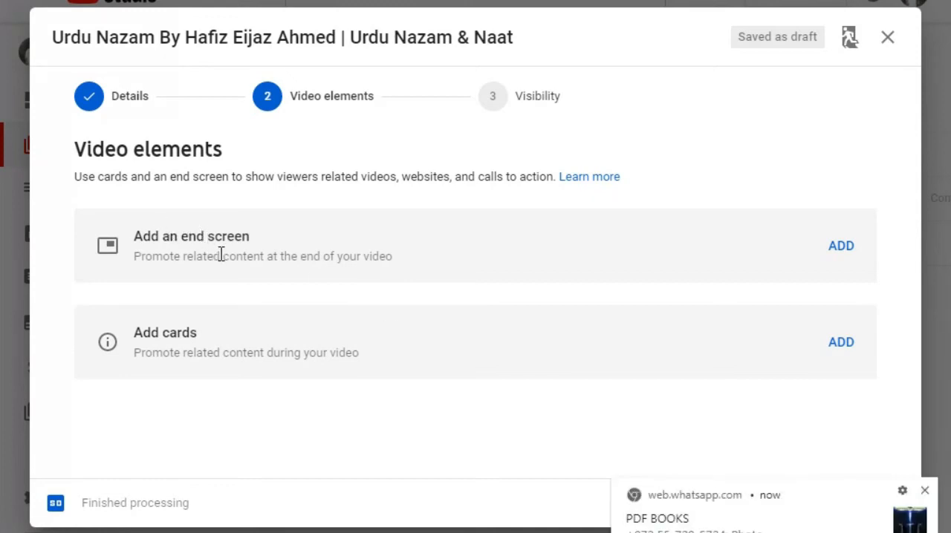
Continue past the video elements without an end screen or cards and choose Public visibility.
{"action": "left_click", "coordinate": [841, 246]}
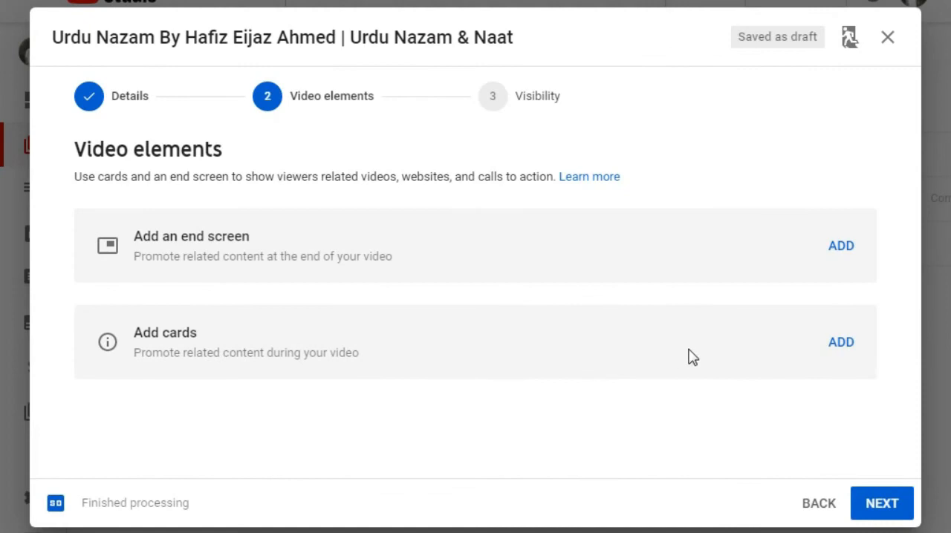
{"action": "left_click", "coordinate": [847, 352]}
{"action": "left_click", "coordinate": [882, 505]}
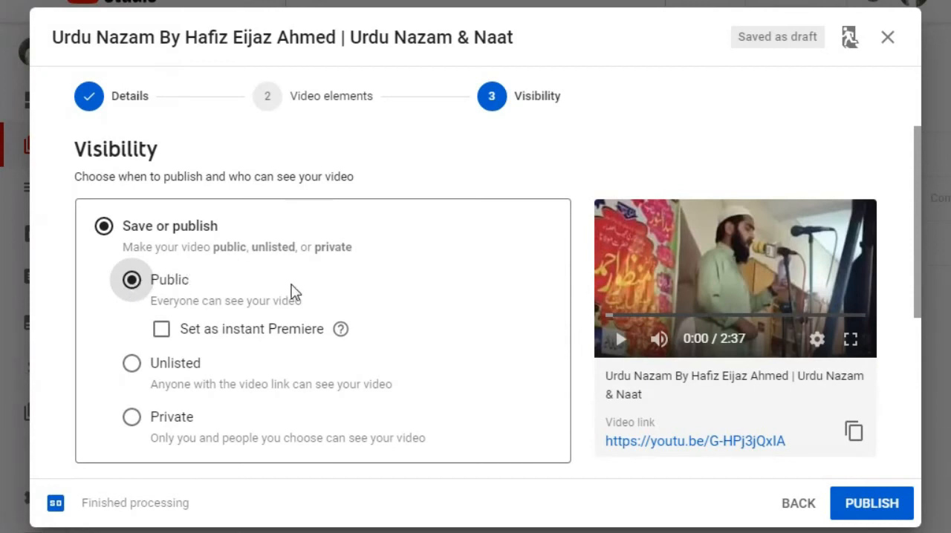
Review the remaining visibility and scheduling options and publish the video as public.
{"action": "scroll", "coordinate": [332, 306], "scroll_direction": "down", "scroll_amount": 1}
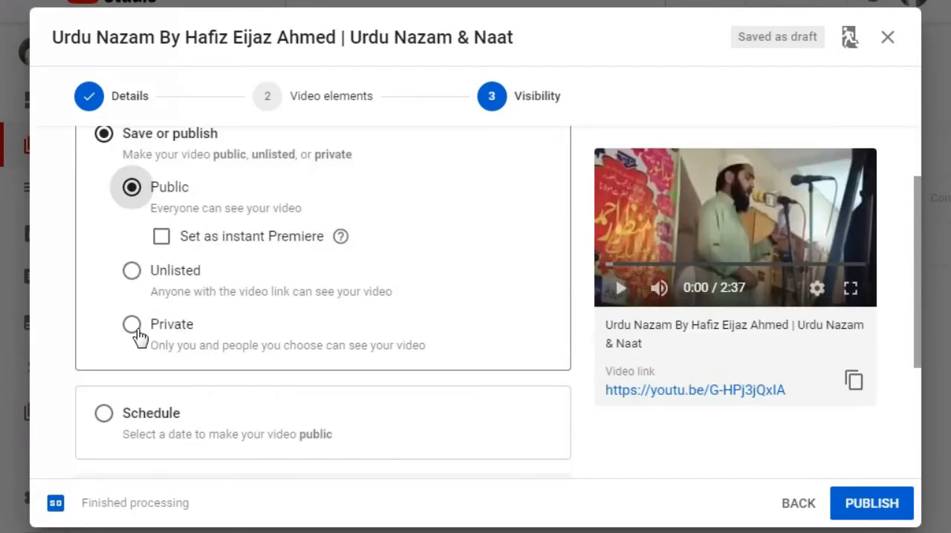
{"action": "scroll", "coordinate": [216, 325], "scroll_direction": "down", "scroll_amount": 2}
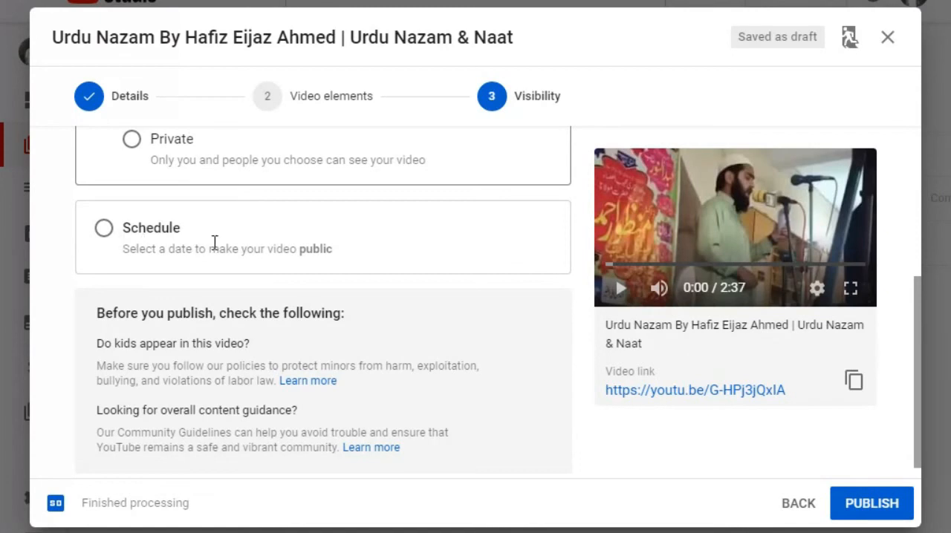
{"action": "scroll", "coordinate": [310, 292], "scroll_direction": "down", "scroll_amount": 1}
{"action": "left_click", "coordinate": [875, 517]}
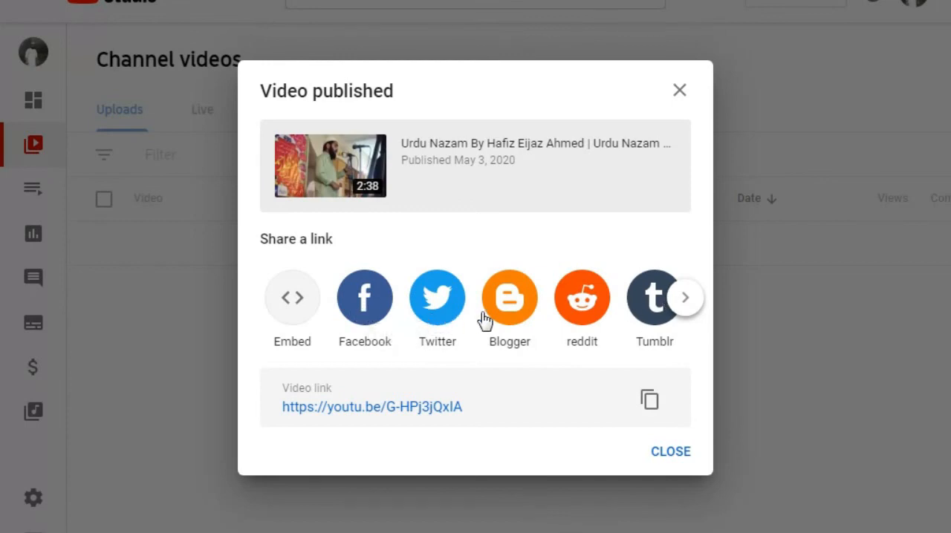
Look through the services offered for sharing the published video's link and return to the first ones.
{"action": "left_click", "coordinate": [687, 309]}
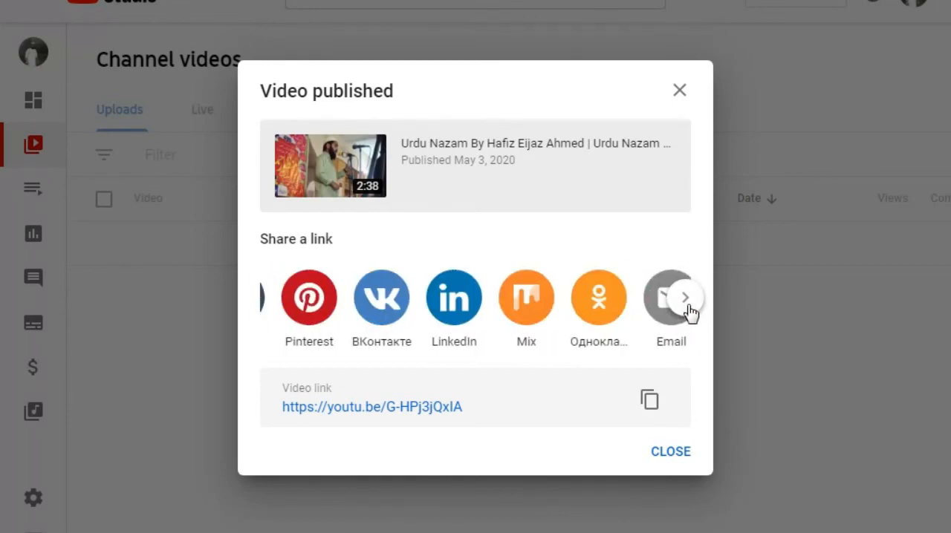
{"action": "left_click", "coordinate": [266, 301]}
{"action": "left_click", "coordinate": [266, 301]}
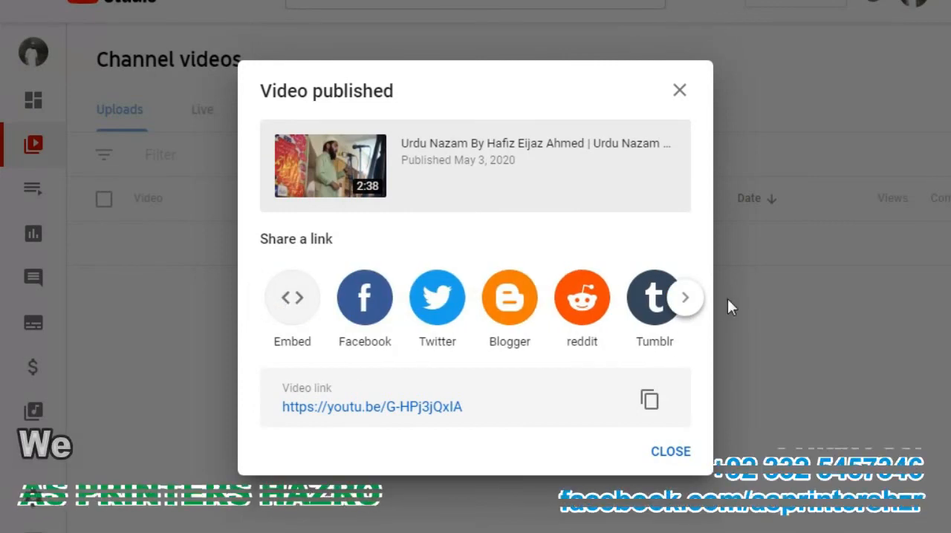